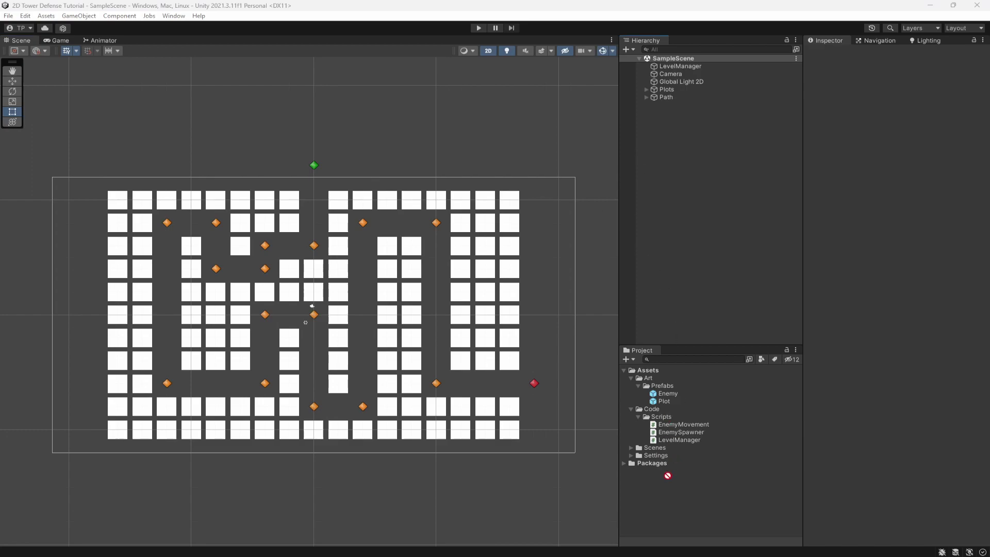
# Import Turret.png into Art and move it into a new Art/Sprites folder
pyautogui.moveTo(651, 381); pyautogui.dragTo(652, 382)
pyautogui.rightClick(652, 383)
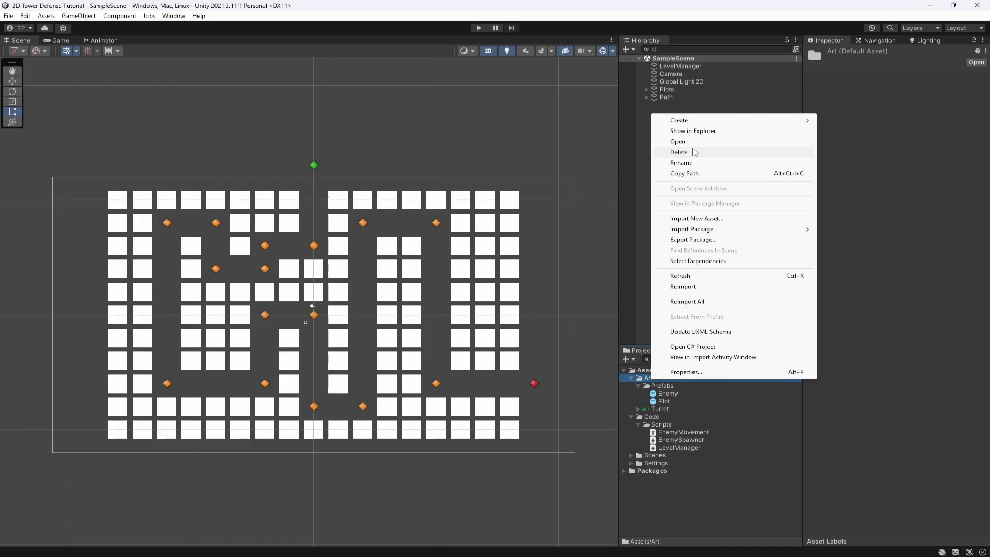
pyautogui.moveTo(738, 120)
pyautogui.click(854, 80)
pyautogui.write('Sprites')
pyautogui.press('Return')
pyautogui.moveTo(662, 420); pyautogui.dragTo(661, 410)
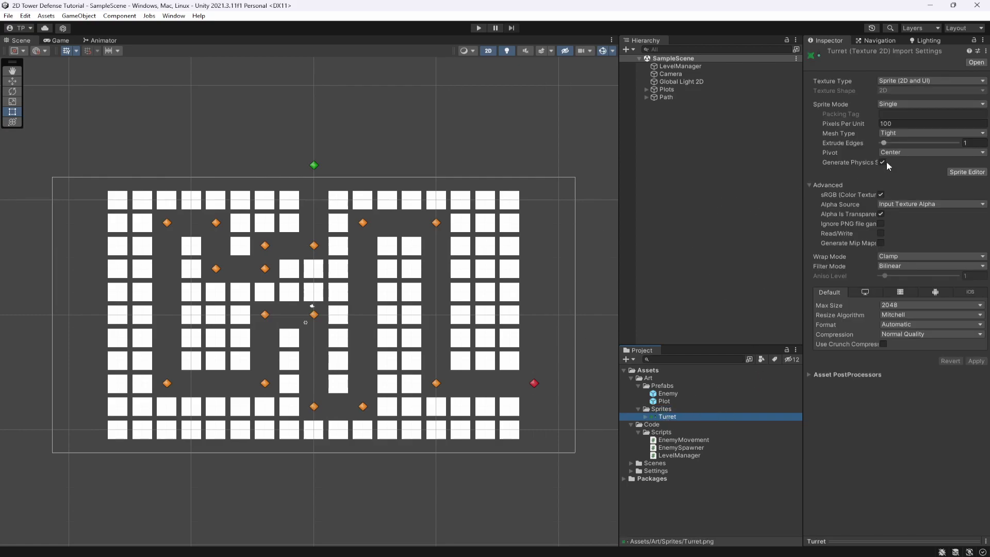
# Set the Turret texture to 32 Pixels Per Unit and Multiple sprite mode, and apply
pyautogui.click(886, 125)
pyautogui.write('32')
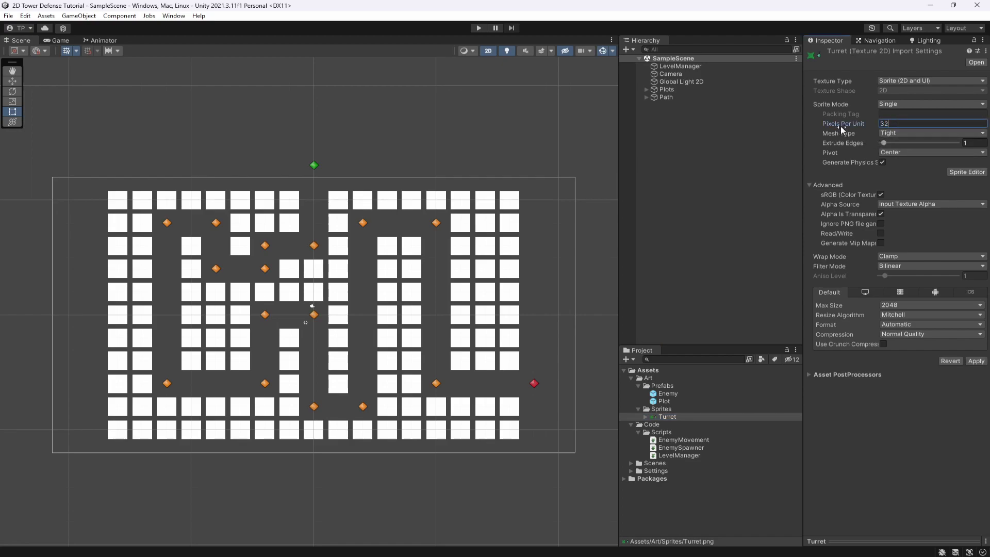
pyautogui.click(901, 106)
pyautogui.click(900, 117)
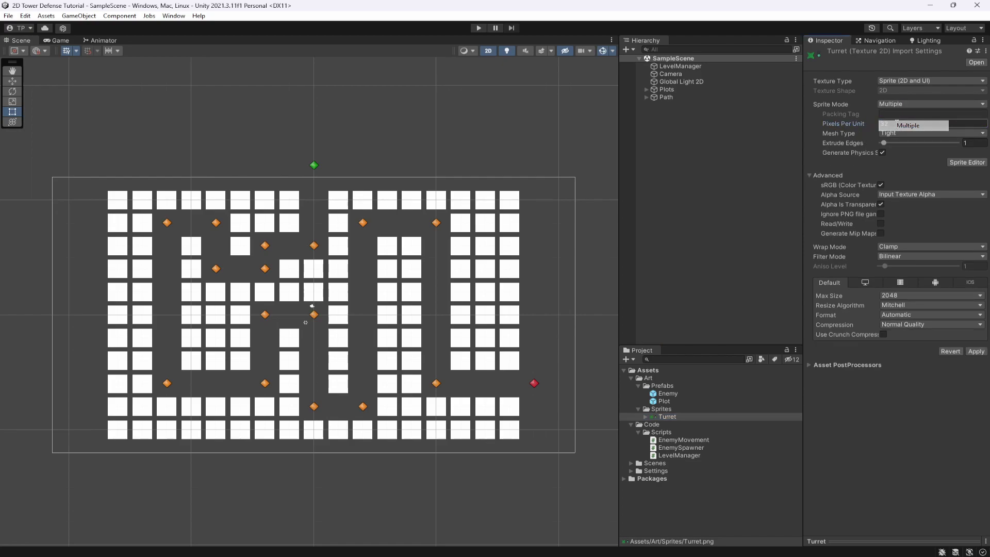
pyautogui.click(978, 353)
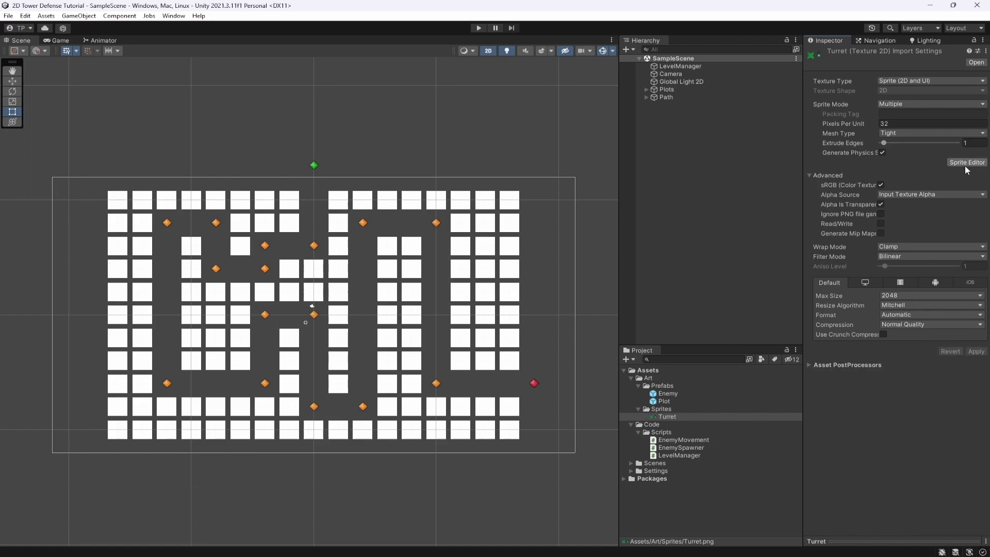
# Switch Filter Mode to Point (no filter) and Compression to None, applying each change
pyautogui.click(886, 258)
pyautogui.click(900, 264)
pyautogui.click(976, 352)
pyautogui.click(915, 327)
pyautogui.click(918, 334)
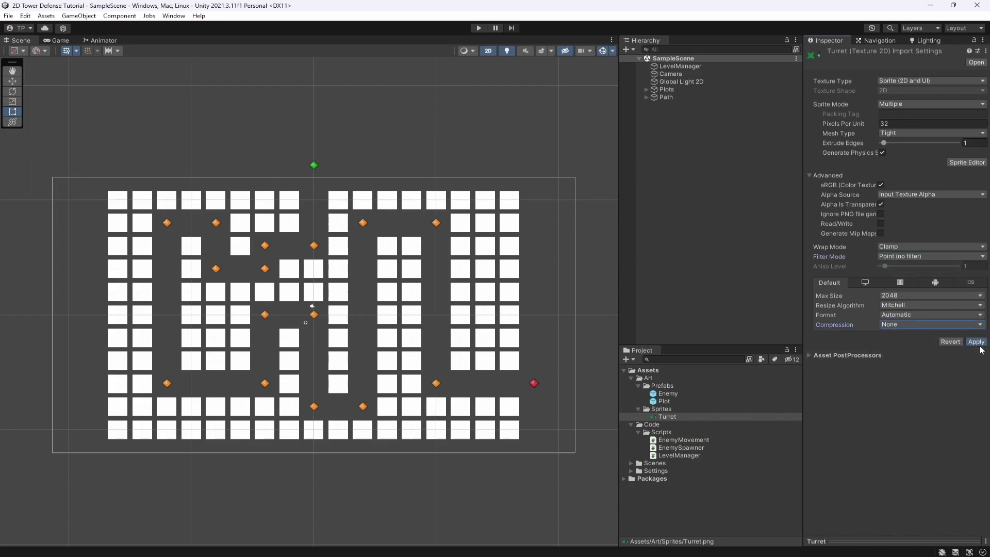
pyautogui.click(980, 343)
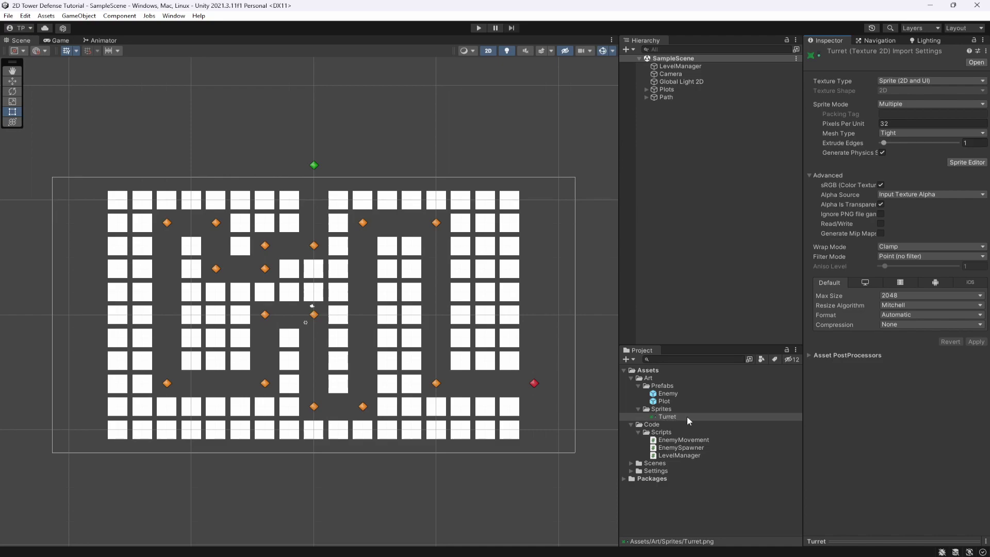
pyautogui.click(968, 162)
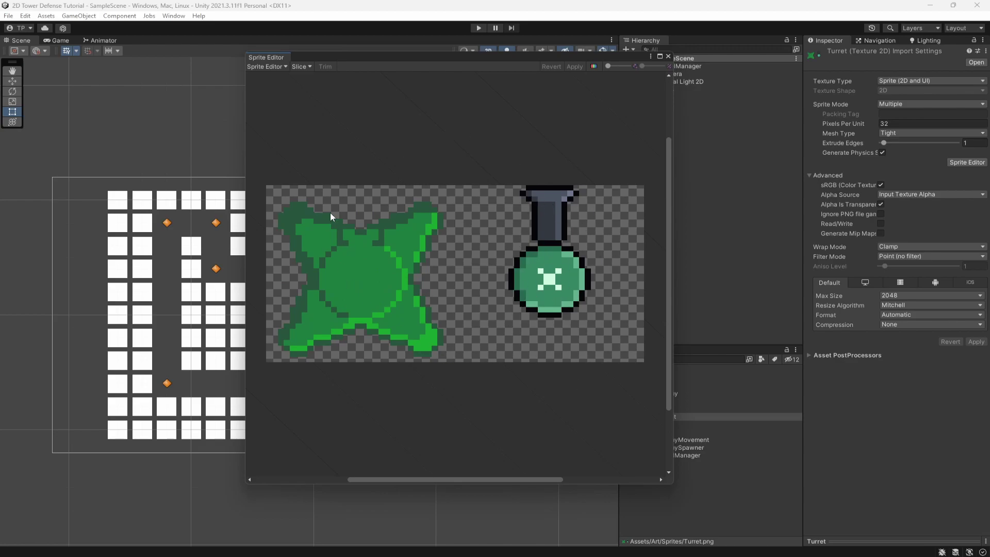
# Slice the sheet as Grid By Cell Size at 32×32 pixels
pyautogui.click(274, 67)
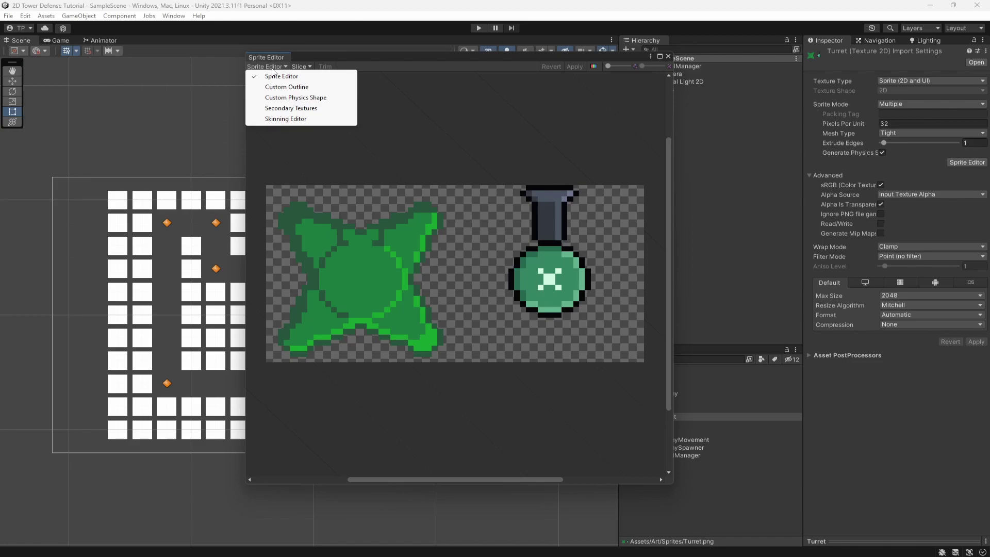
pyautogui.click(380, 100)
pyautogui.click(301, 67)
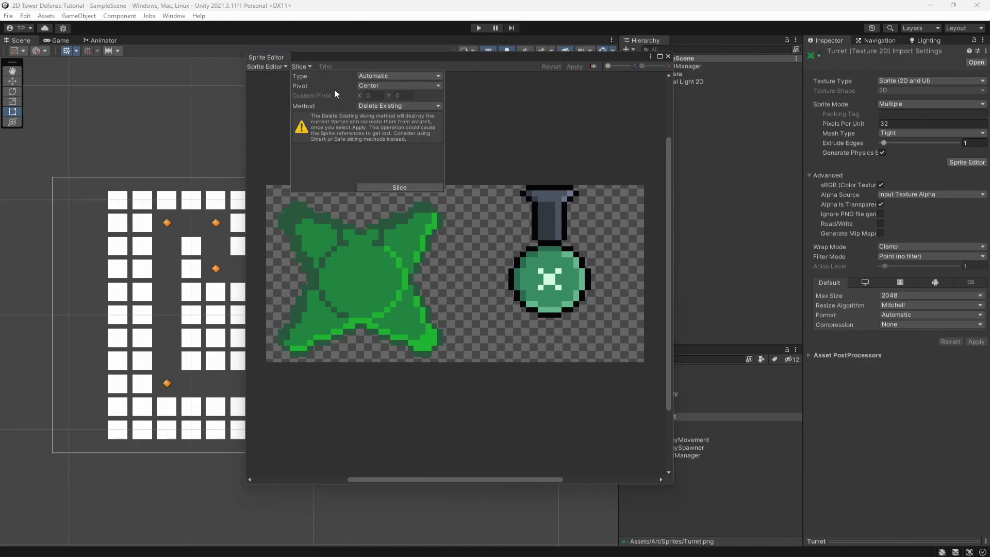
pyautogui.click(385, 76)
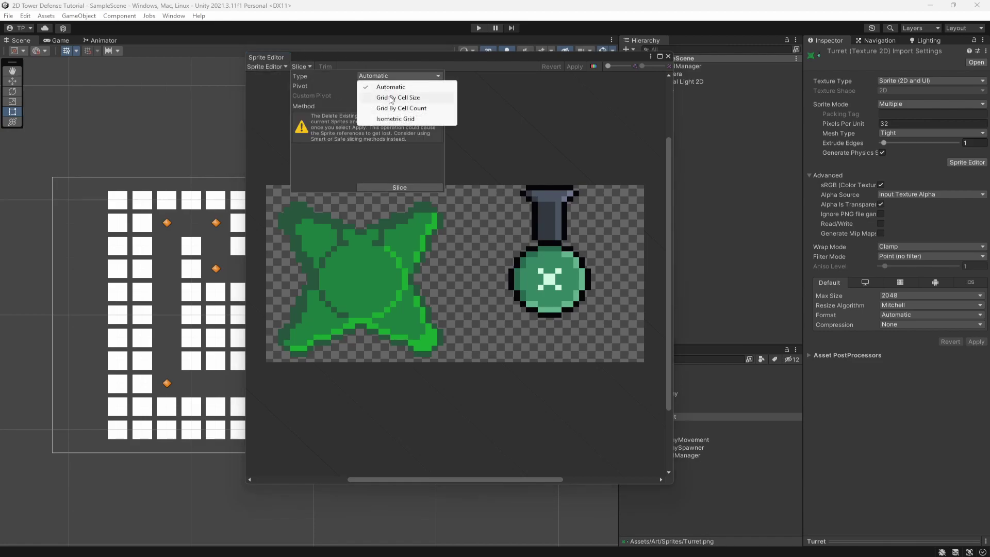
pyautogui.click(394, 98)
pyautogui.click(421, 86)
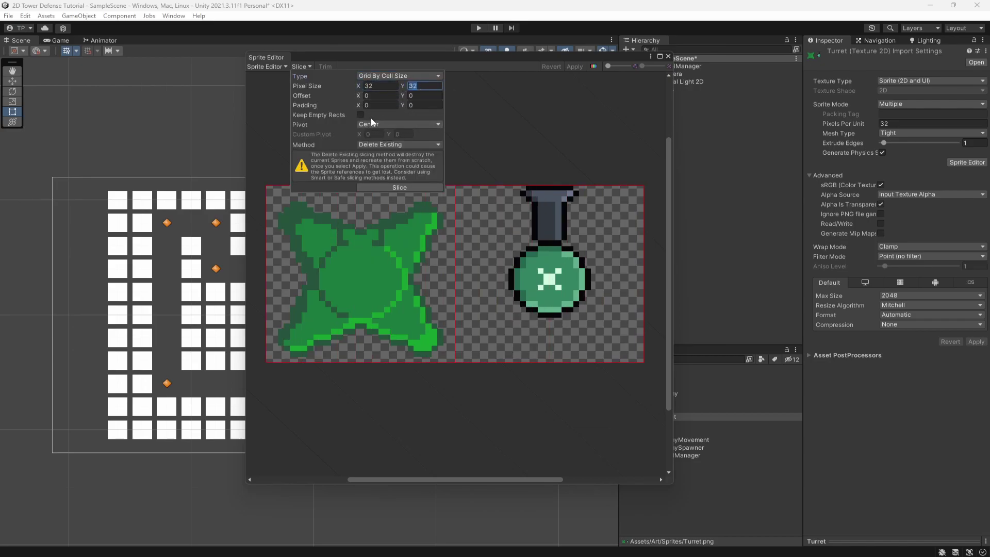
pyautogui.click(396, 188)
pyautogui.click(395, 187)
# Check the Turret_0 and Turret_1 sprites, apply the slicing and close the Sprite Editor
pyautogui.click(414, 248)
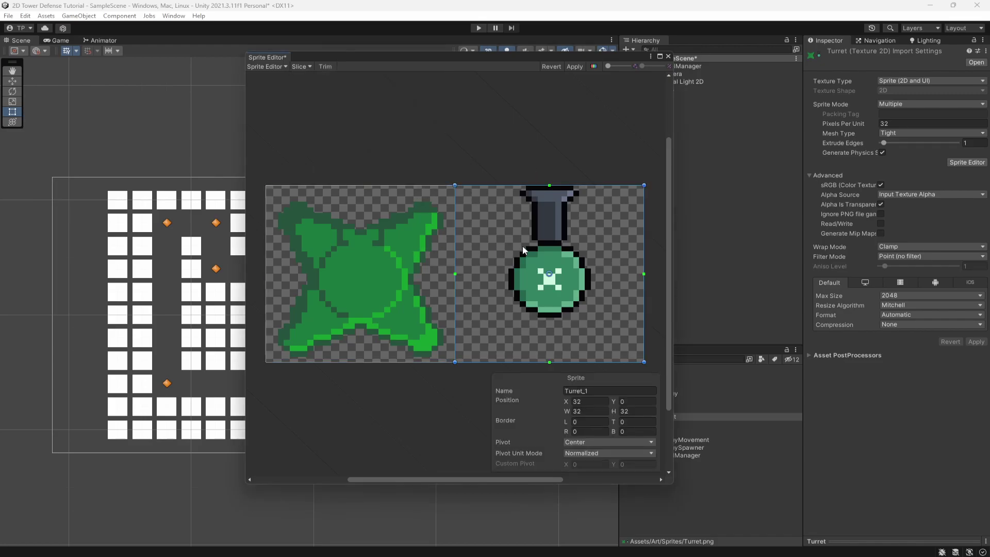
pyautogui.click(536, 284)
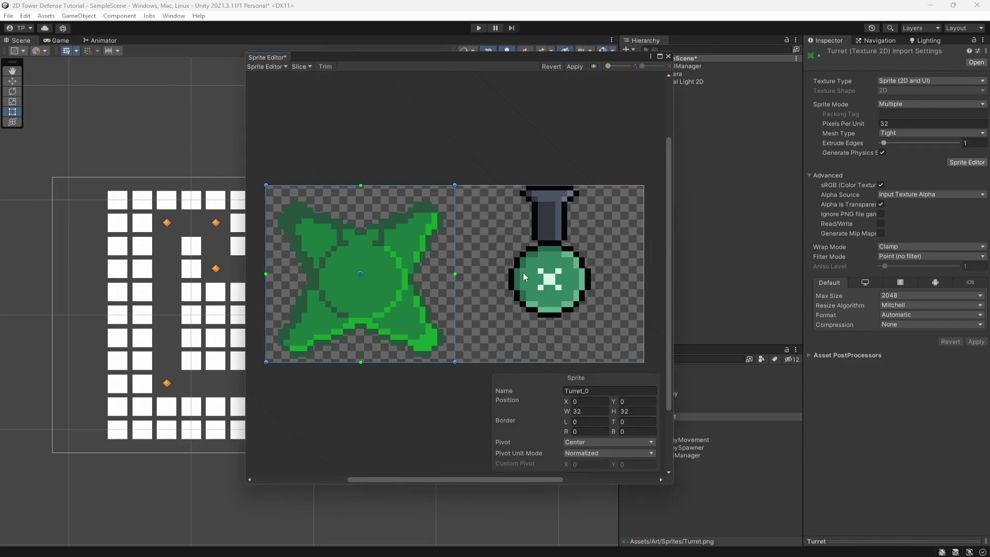
pyautogui.click(448, 192)
pyautogui.click(669, 56)
pyautogui.click(645, 416)
pyautogui.click(673, 425)
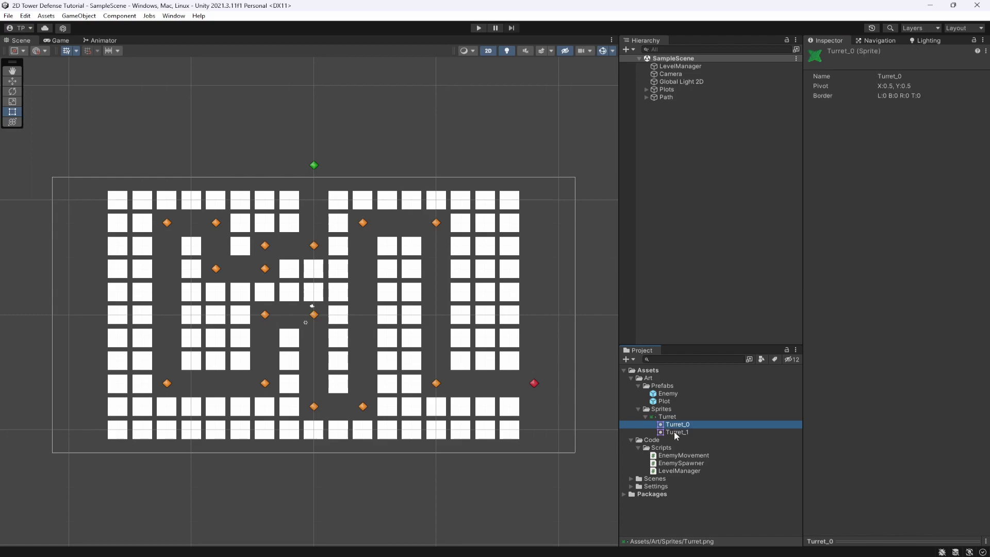
# Create an empty GameObject named Turret, reset its Transform to the origin, and save
pyautogui.click(646, 417)
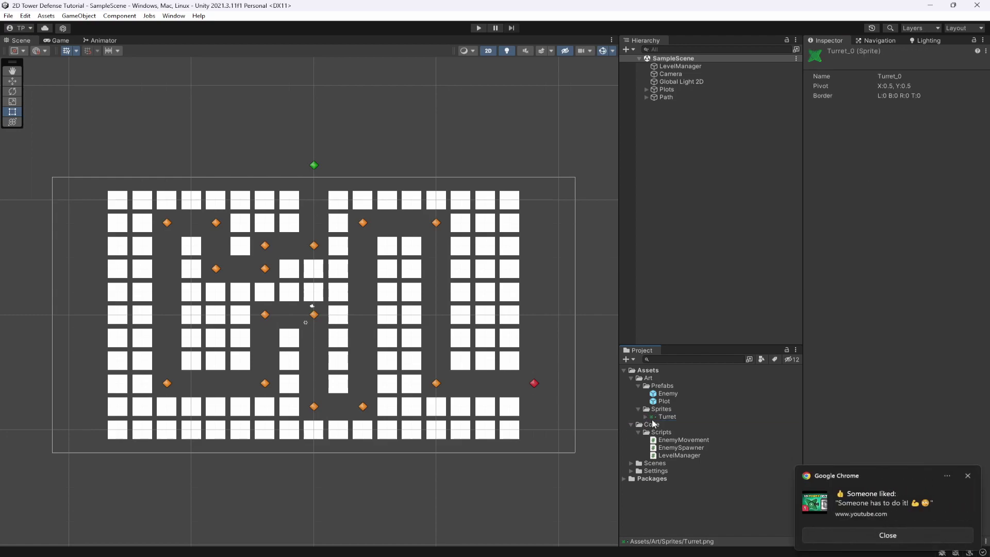
pyautogui.rightClick(728, 160)
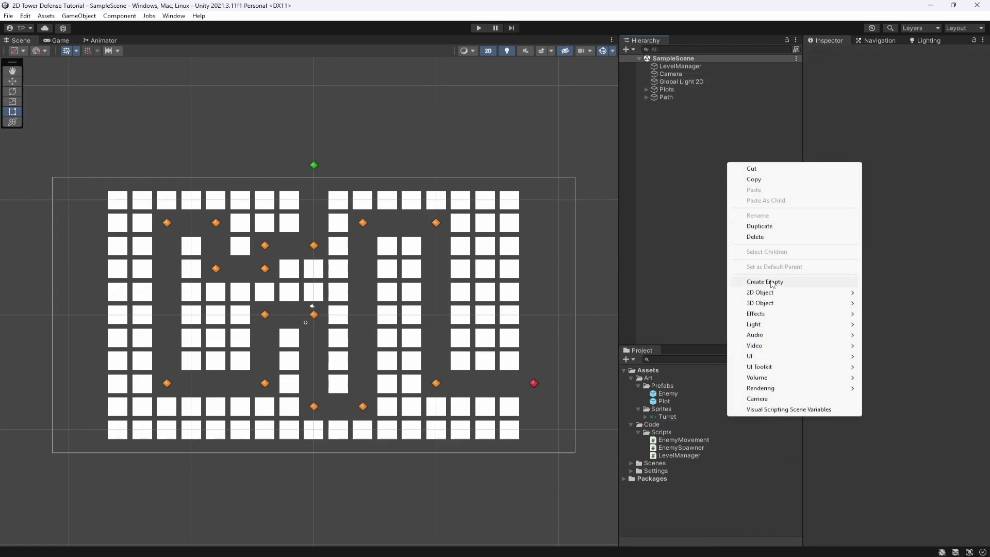
pyautogui.click(772, 283)
pyautogui.write('Turret')
pyautogui.press('Return')
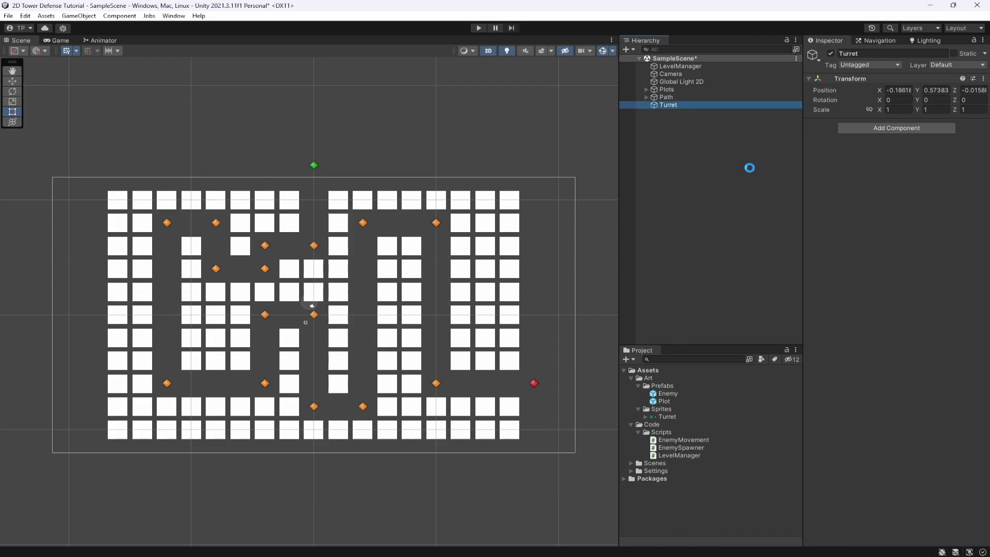
pyautogui.rightClick(872, 82)
pyautogui.click(888, 85)
pyautogui.hotkey('ctrl', 's')
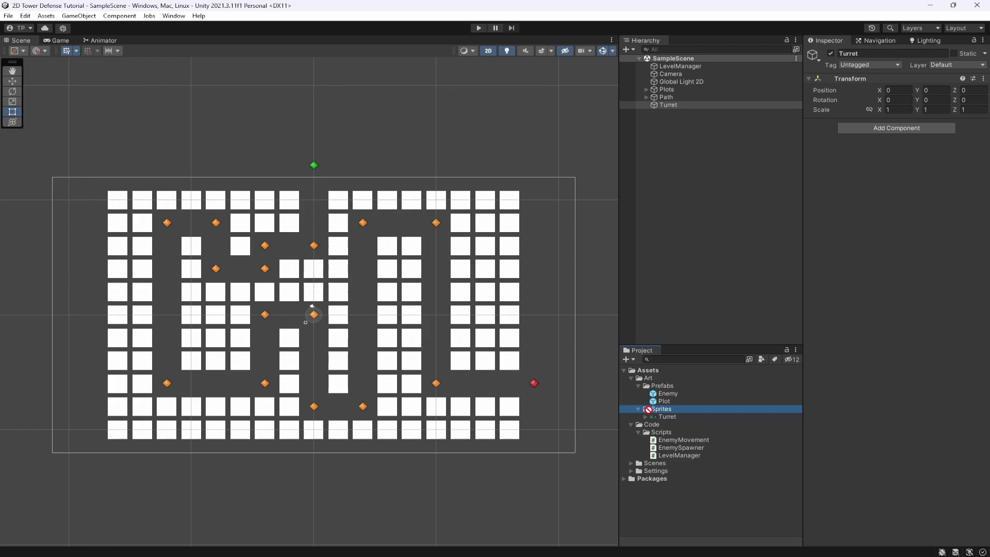
# Make the Turret_0 sprite a child of Turret and move it onto the plot near X 0.98, Y 0.02
pyautogui.click(646, 417)
pyautogui.moveTo(660, 424); pyautogui.dragTo(669, 105)
pyautogui.scroll(10, 281, 330)
pyautogui.scroll(-2, 281, 310)
pyautogui.scroll(1, 309, 319)
pyautogui.click(320, 308)
pyautogui.moveTo(327, 323); pyautogui.dragTo(445, 312)
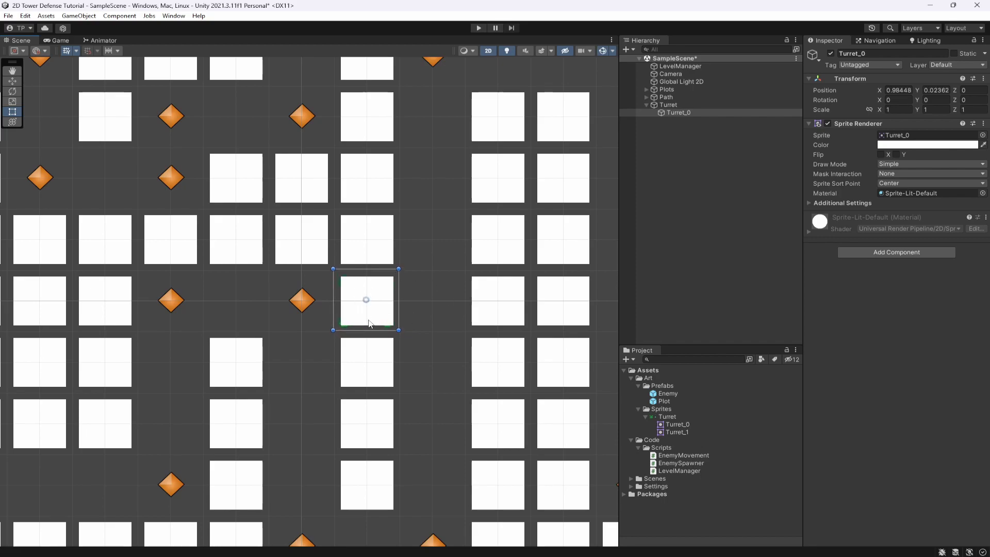
# Add a new Turrets sorting layer in Tags and Layers and save
pyautogui.click(838, 202)
pyautogui.click(900, 212)
pyautogui.click(908, 236)
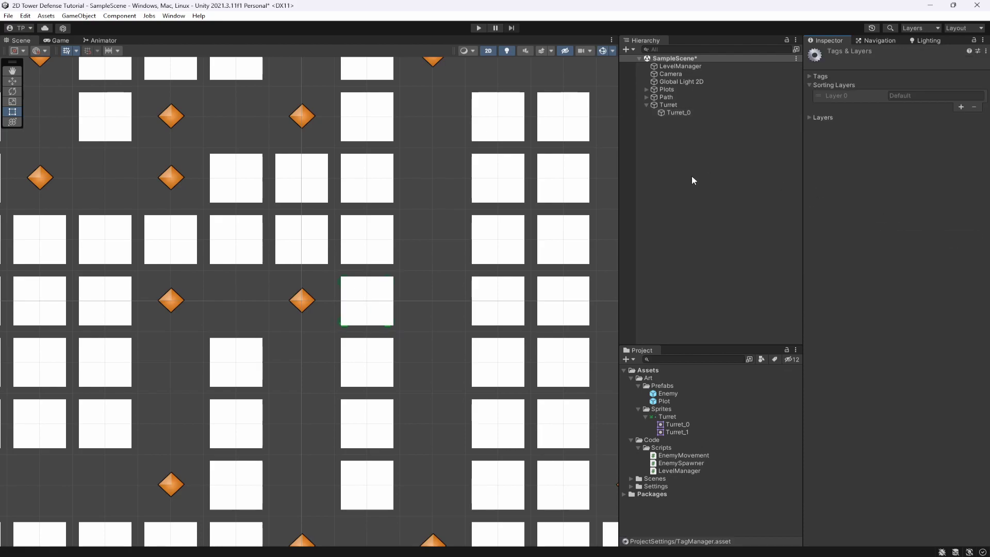
pyautogui.click(961, 107)
pyautogui.click(941, 109)
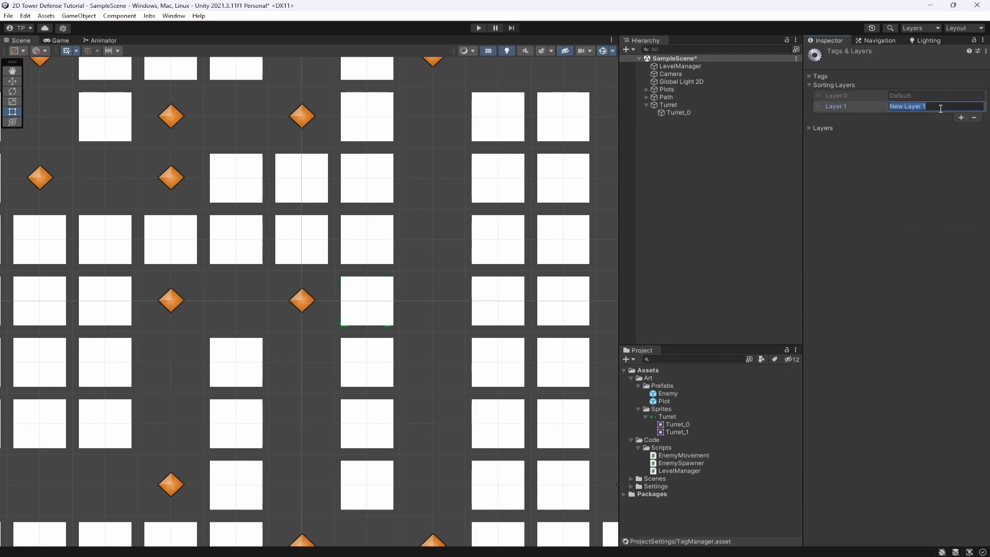
pyautogui.write('Fore')
pyautogui.press('BackSpace')
pyautogui.press('BackSpace')
pyautogui.press('BackSpace')
pyautogui.press('BackSpace')
pyautogui.press('BackSpace')
pyautogui.press('BackSpace')
pyautogui.write('Turret')
pyautogui.click(884, 130)
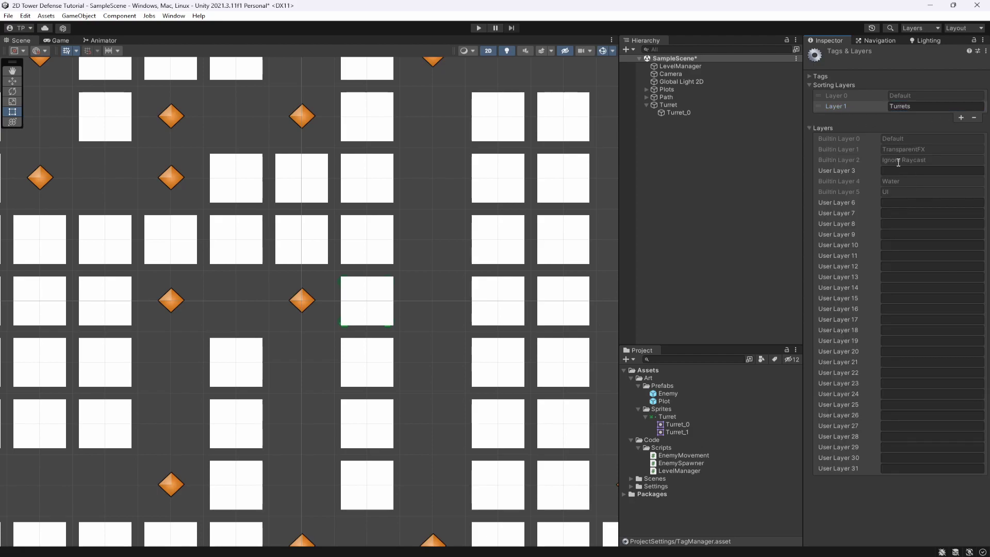
pyautogui.click(831, 129)
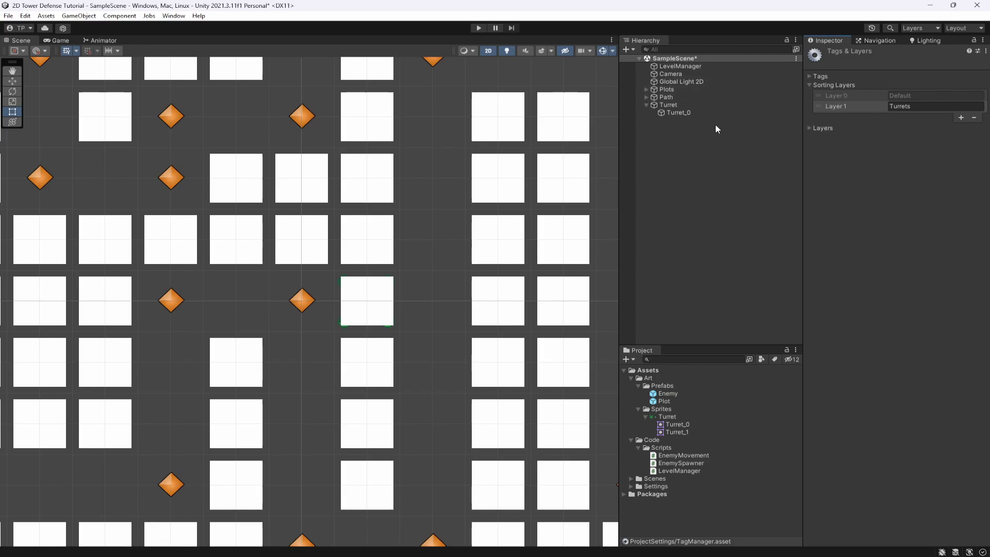
pyautogui.click(842, 102)
pyautogui.hotkey('ctrl', 's')
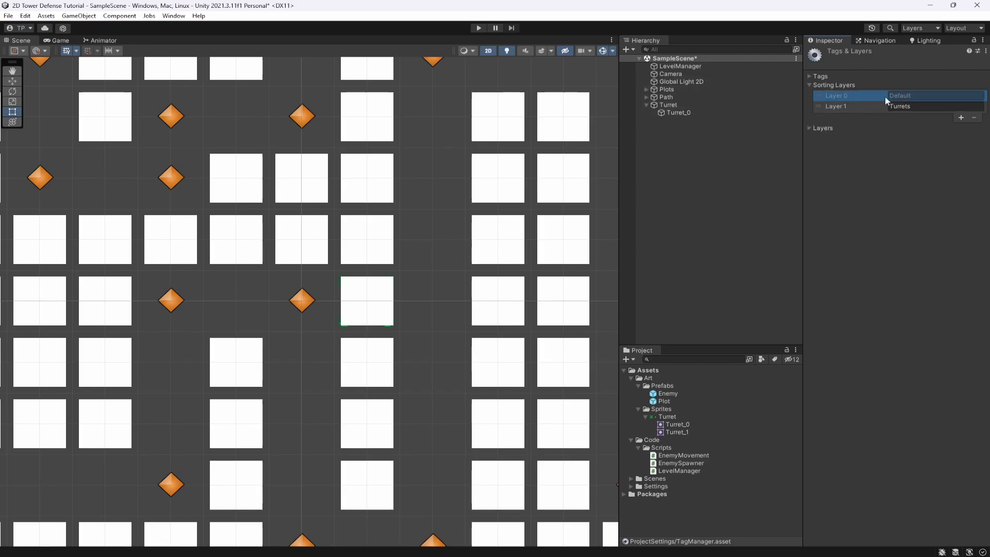
# Set Turret_0's Sprite Renderer Sorting Layer to Turrets
pyautogui.click(679, 113)
pyautogui.click(931, 212)
pyautogui.click(907, 233)
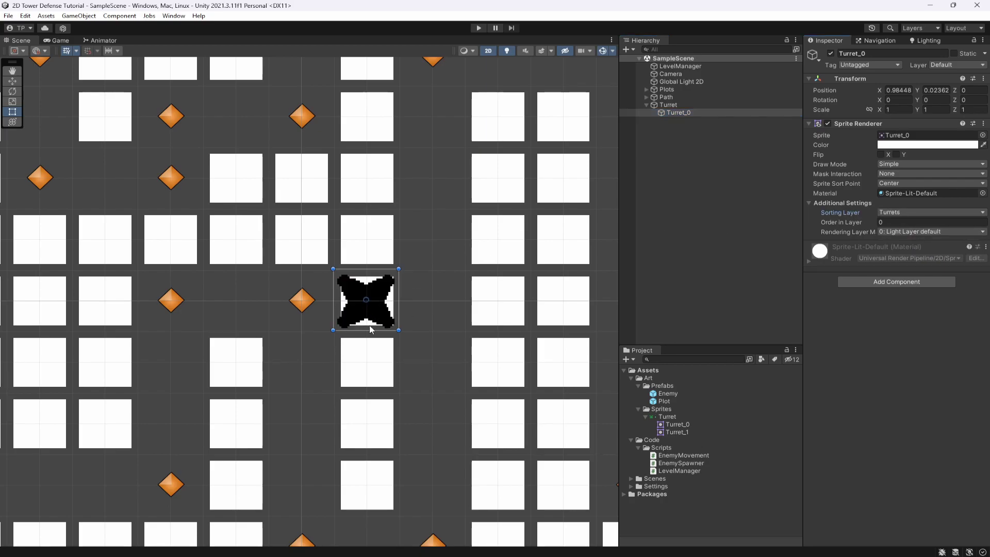
# Set Global Light 2D Target Sorting Layers to All and save the scene
pyautogui.scroll(1, 368, 329)
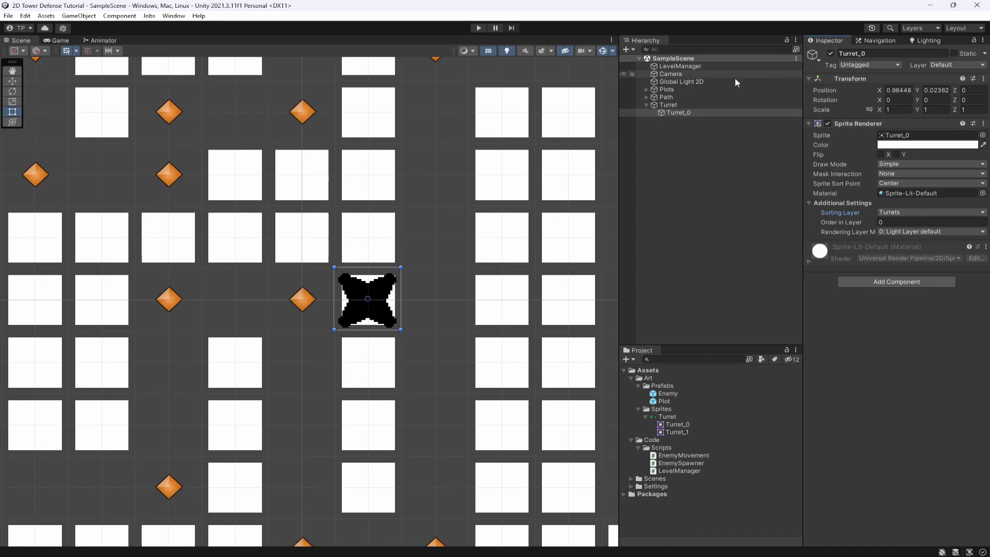
pyautogui.click(681, 82)
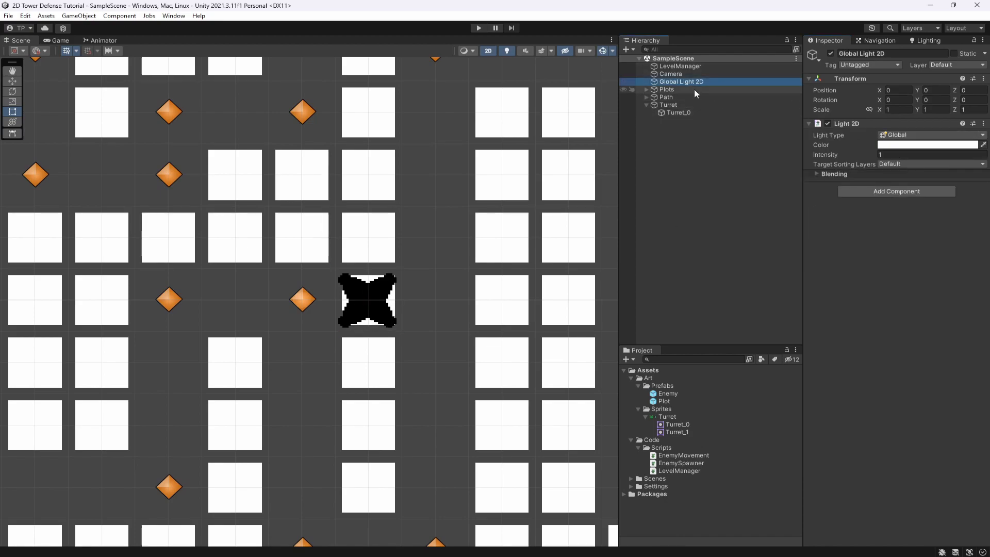
pyautogui.click(905, 165)
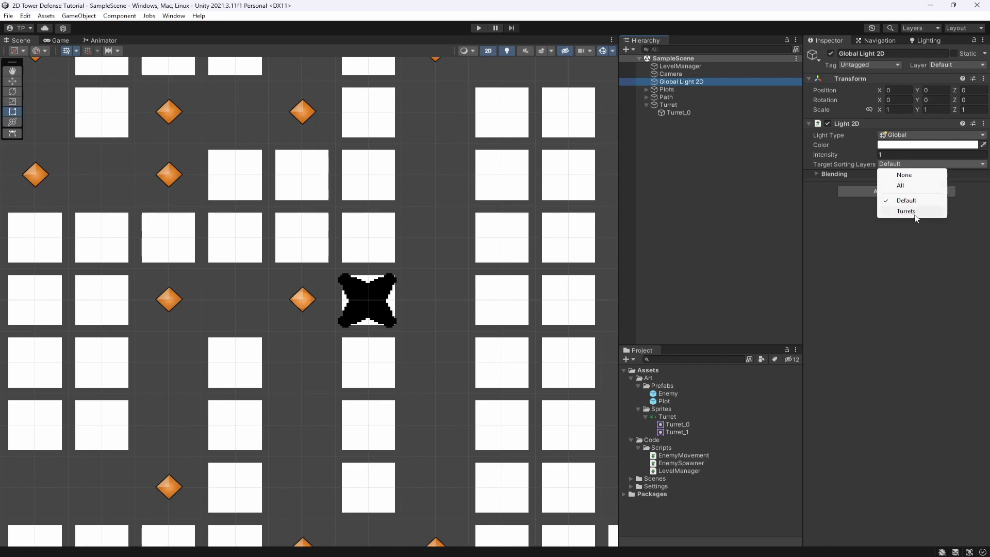
pyautogui.click(909, 185)
pyautogui.hotkey('ctrl', 's')
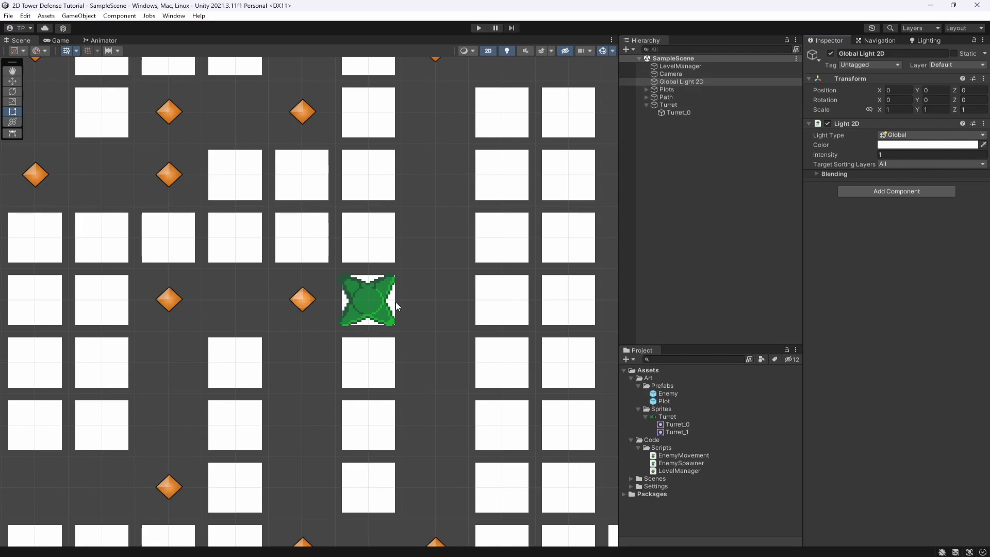
# Reset Turret_0's Transform so it sits at the parent's origin
pyautogui.scroll(2, 394, 313)
pyautogui.scroll(-3, 394, 313)
pyautogui.click(679, 112)
pyautogui.rightClick(854, 78)
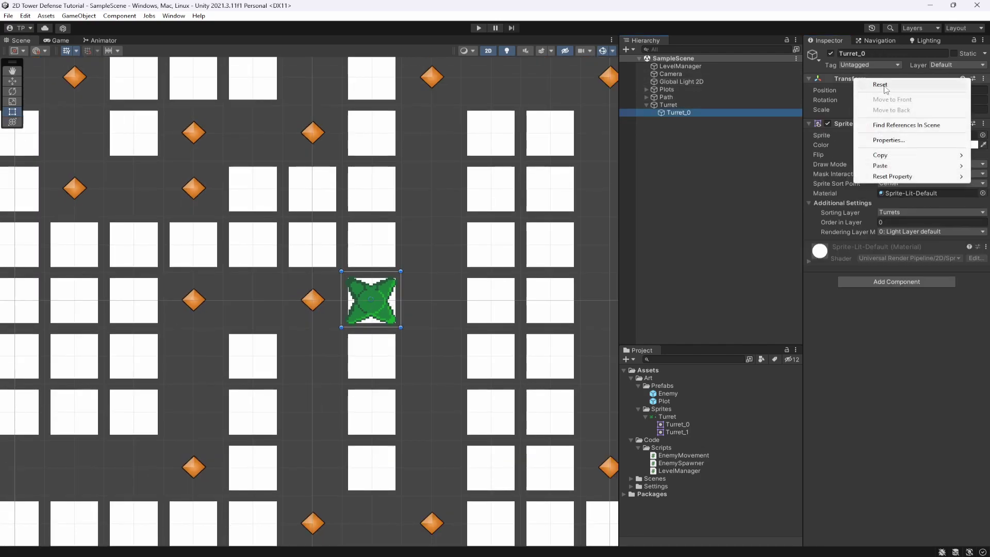
pyautogui.click(881, 85)
# Set Turret's Position X to 1 and add the Turret_1 sprite as its second child
pyautogui.click(668, 105)
pyautogui.click(646, 105)
pyautogui.click(891, 91)
pyautogui.write('1')
pyautogui.scroll(4, 379, 311)
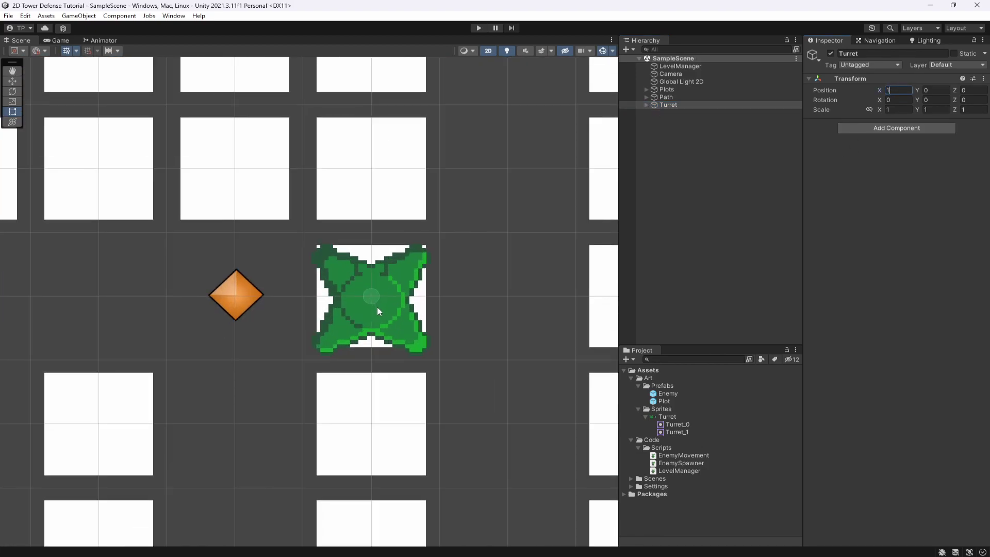
pyautogui.scroll(-3, 363, 337)
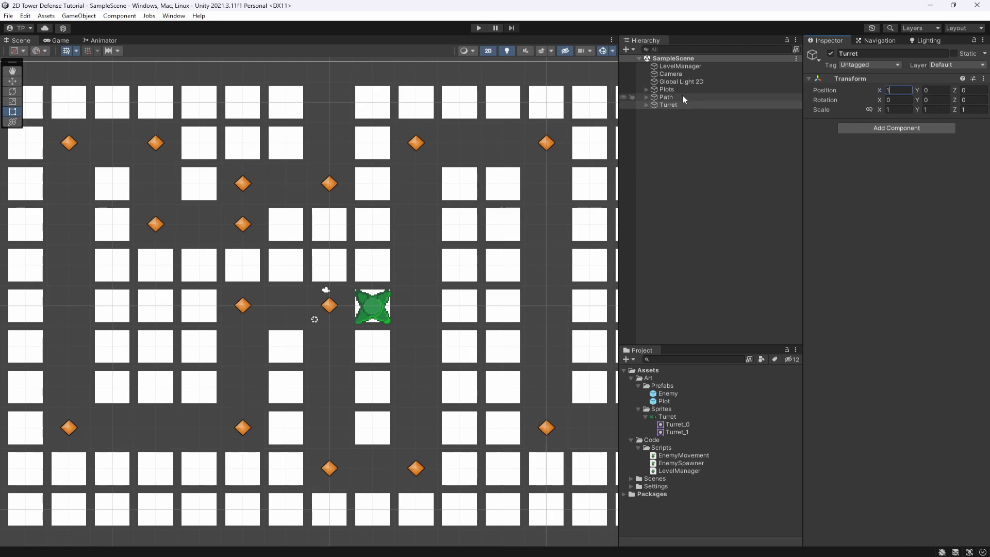
pyautogui.click(647, 104)
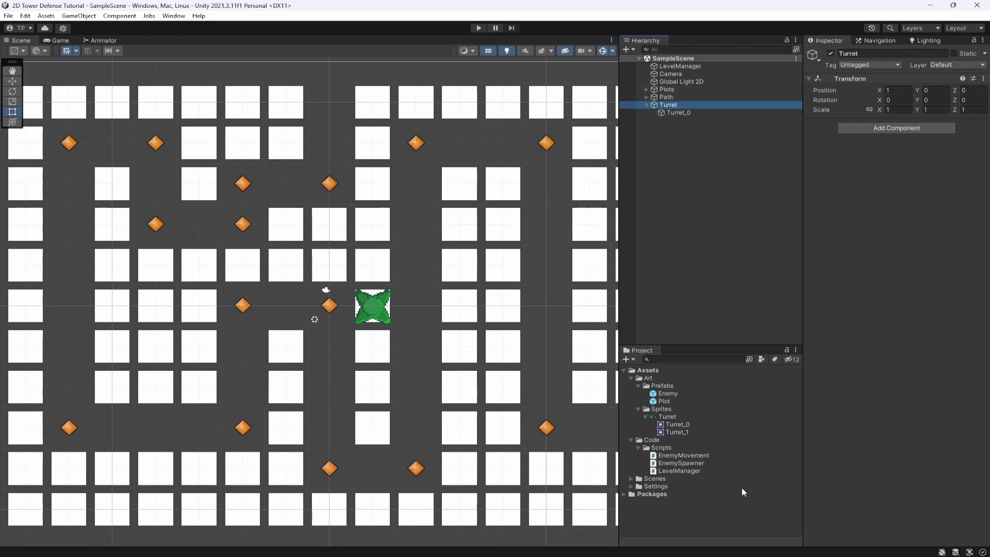
pyautogui.moveTo(681, 436); pyautogui.dragTo(676, 109)
# Give Turret_1 Position X 0, Sorting Layer Turrets and Order in Layer 1, then save
pyautogui.click(902, 87)
pyautogui.write('0')
pyautogui.hotkey('ctrl', 's')
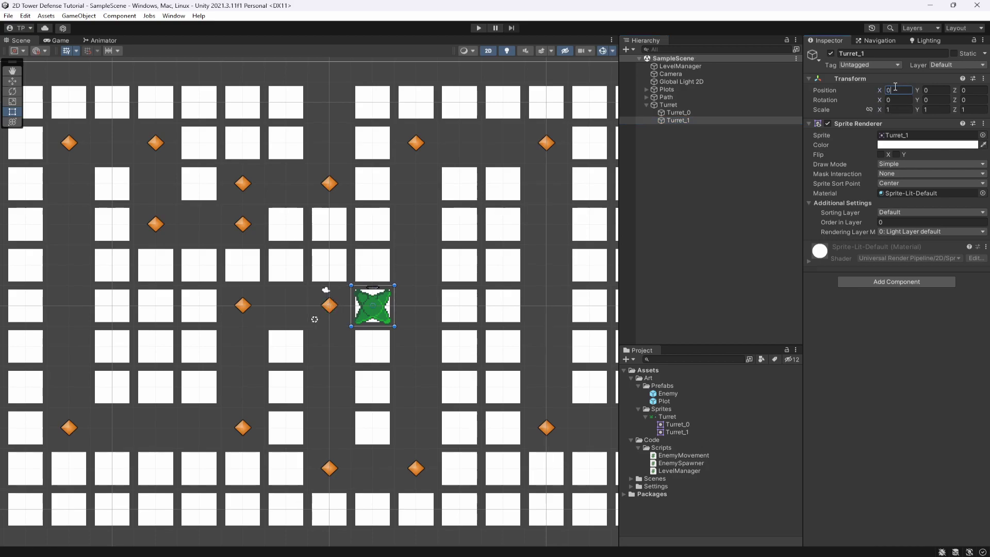
pyautogui.click(923, 213)
pyautogui.click(907, 234)
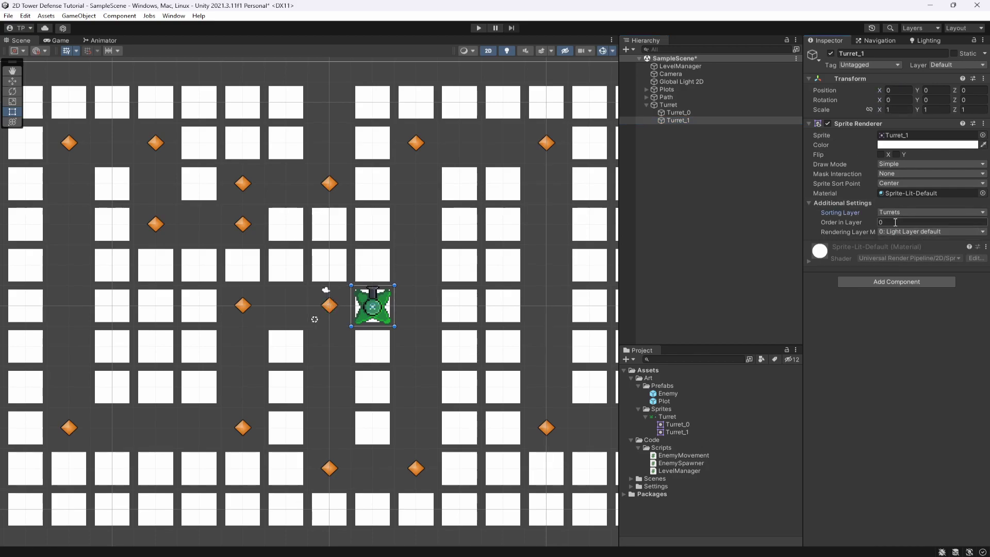
pyautogui.click(895, 223)
pyautogui.write('1')
pyautogui.hotkey('ctrl', 's')
# Test spinning Turret_1's Z rotation, then undo it back to 0
pyautogui.scroll(5, 356, 305)
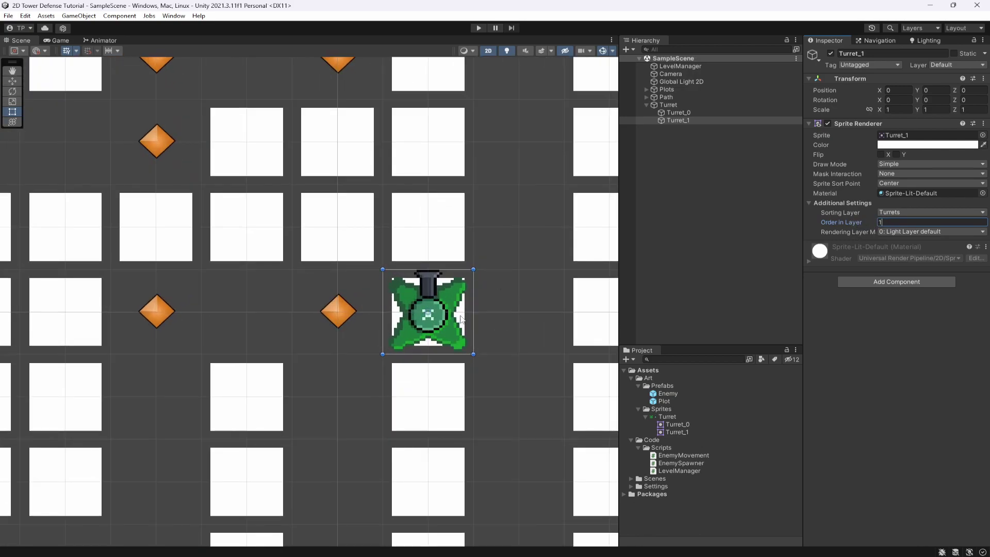
pyautogui.scroll(-5, 410, 315)
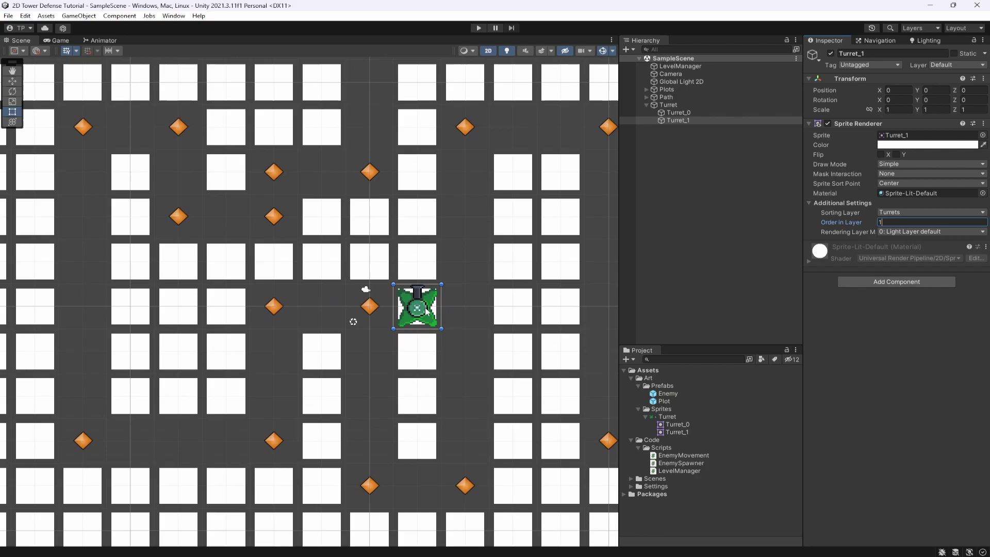
pyautogui.click(921, 102)
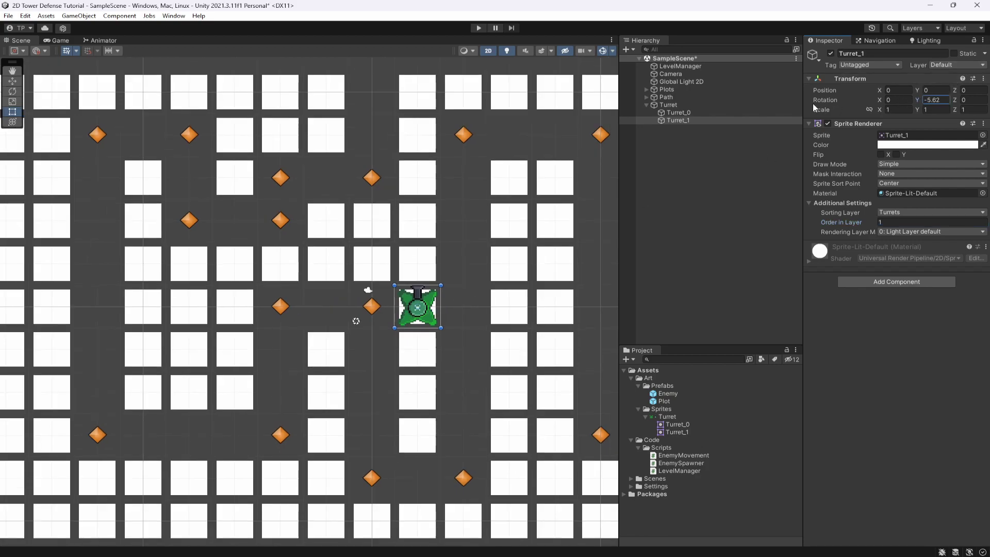
pyautogui.click(969, 101)
pyautogui.moveTo(955, 100); pyautogui.dragTo(784, 37)
pyautogui.click(681, 120)
pyautogui.hotkey('ctrl', 'z')
pyautogui.hotkey('ctrl', 'z')
# Rename Turret_0 to Base and Turret_1 to Gun
pyautogui.click(684, 113)
pyautogui.click(684, 113)
pyautogui.write('Base')
pyautogui.press('Return')
pyautogui.click(686, 121)
pyautogui.click(686, 120)
pyautogui.write('Gun')
pyautogui.press('Return')
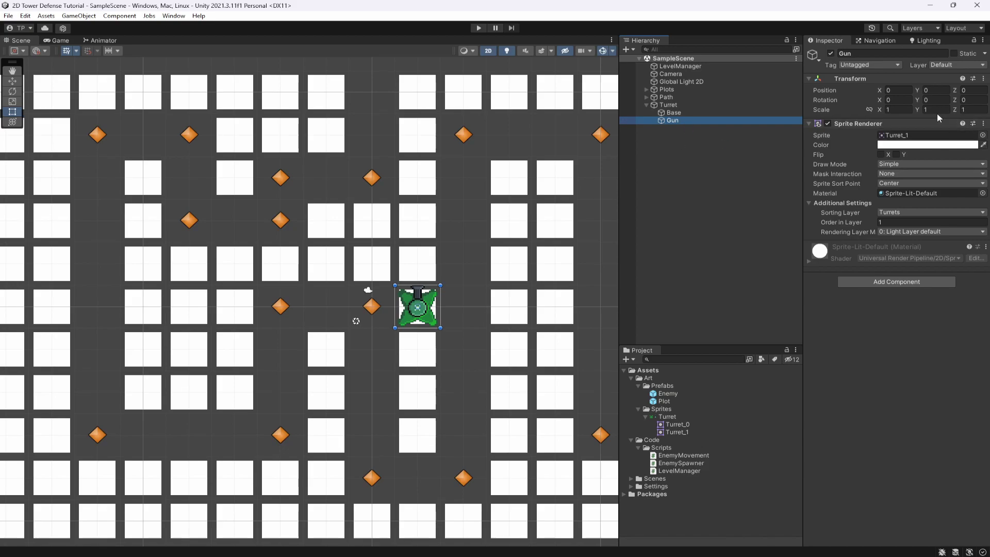
pyautogui.moveTo(957, 104); pyautogui.dragTo(966, 104)
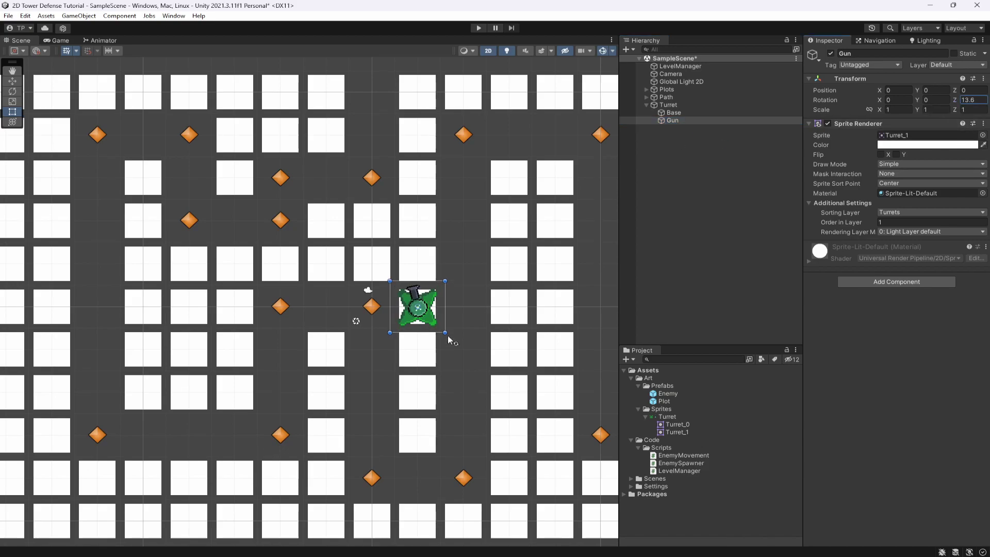
pyautogui.scroll(3, 454, 325)
pyautogui.scroll(4, 459, 324)
pyautogui.moveTo(955, 100); pyautogui.dragTo(666, 238)
pyautogui.click(979, 102)
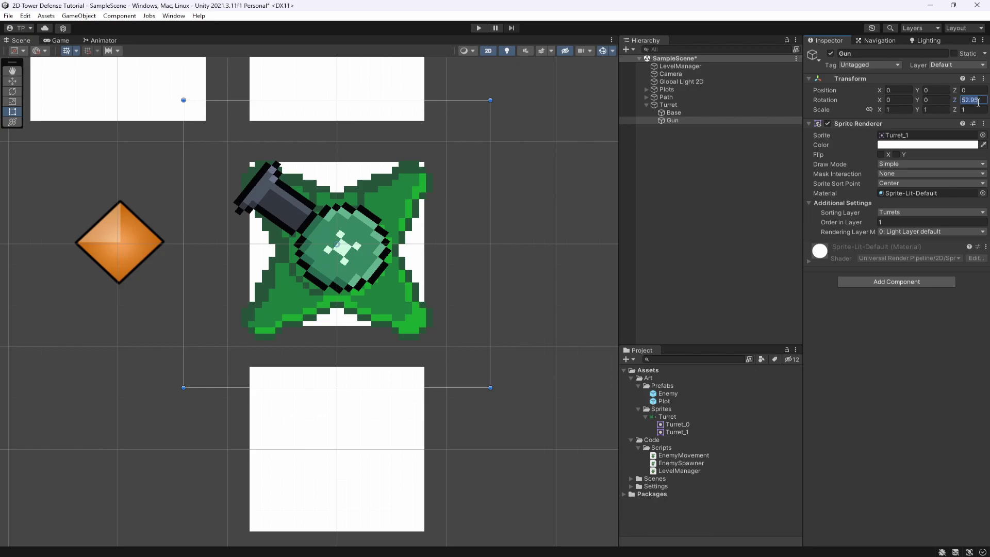
pyautogui.write('0')
pyautogui.hotkey('ctrl', 's')
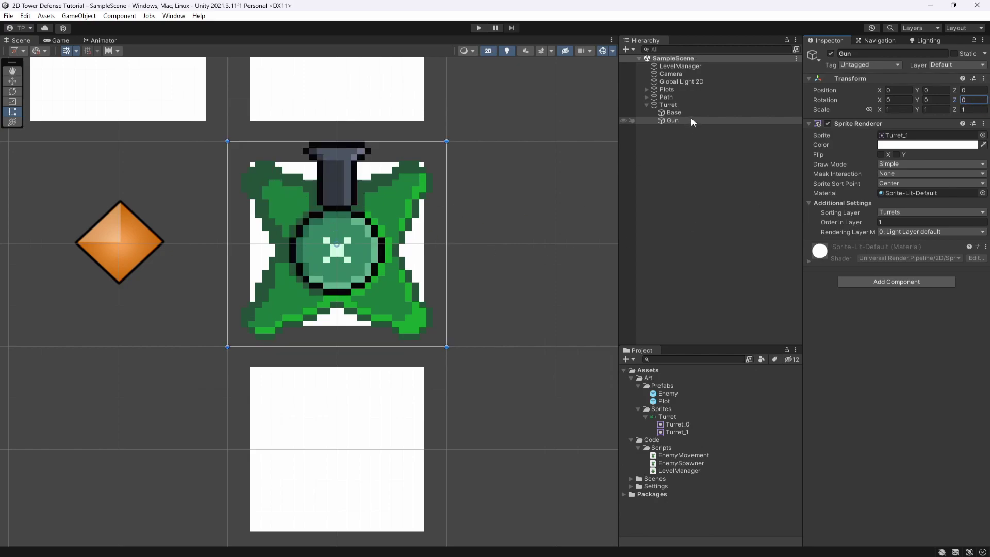
pyautogui.rightClick(669, 105)
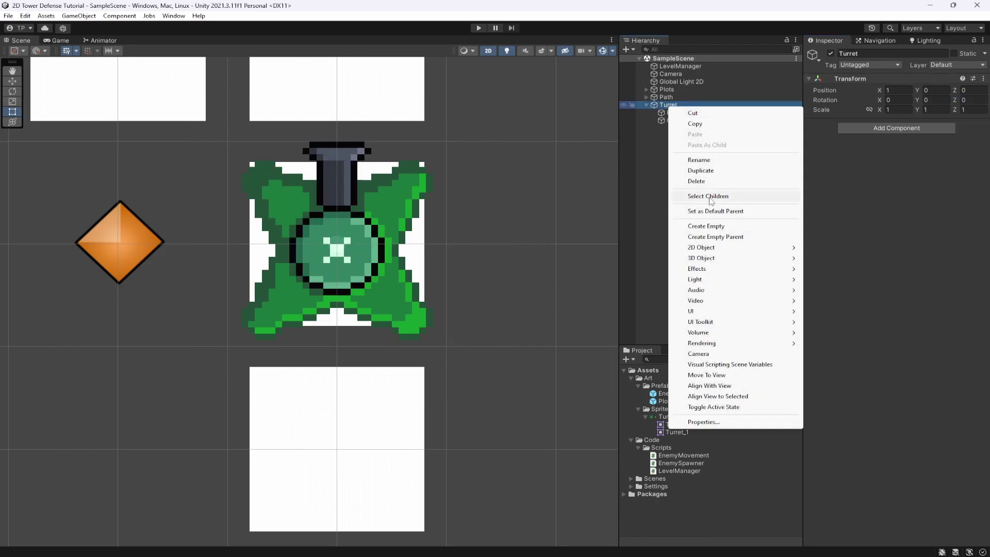
# Create an empty child under Turret named RotatePoint
pyautogui.click(715, 226)
pyautogui.write('Ro')
pyautogui.press('BackSpace')
pyautogui.press('BackSpace')
pyautogui.press('BackSpace')
pyautogui.press('BackSpace')
pyautogui.press('BackSpace')
pyautogui.press('BackSpace')
pyautogui.press('BackSpace')
pyautogui.press('BackSpace')
pyautogui.press('BackSpace')
pyautogui.press('BackSpace')
pyautogui.press('BackSpace')
pyautogui.write('tatePoint')
pyautogui.press('Return')
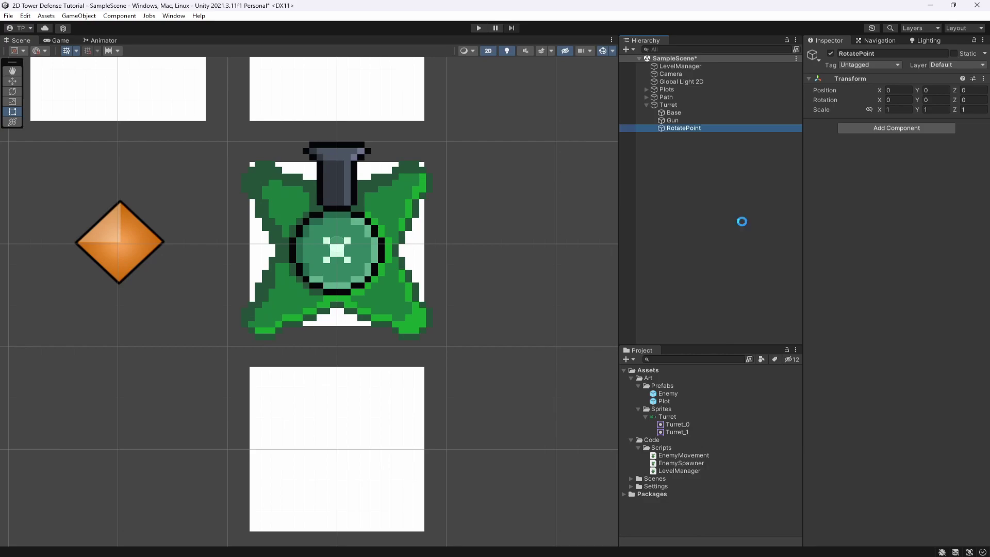
# Nest Gun under RotatePoint and set RotatePoint's Z rotation to -184.38
pyautogui.moveTo(681, 128); pyautogui.dragTo(691, 127)
pyautogui.click(686, 124)
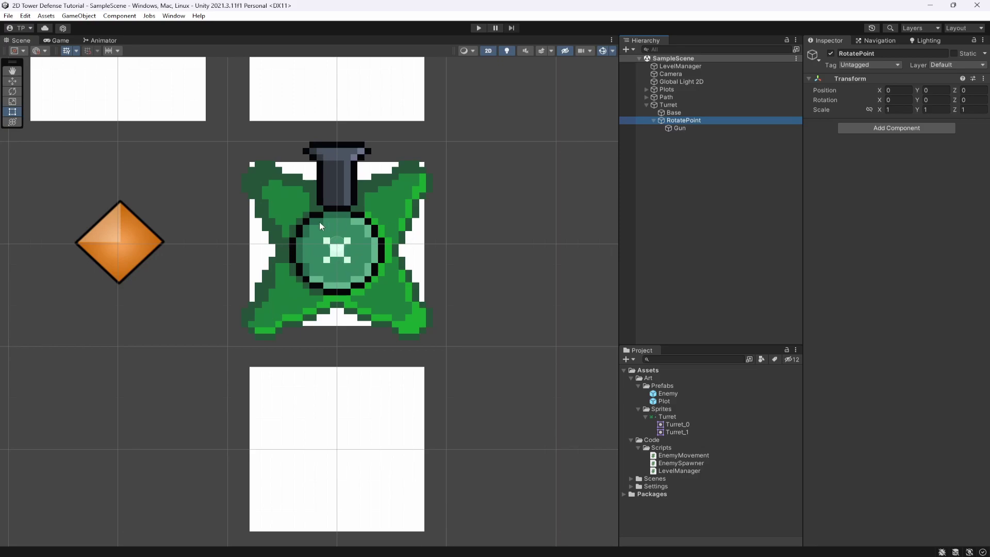
pyautogui.click(964, 90)
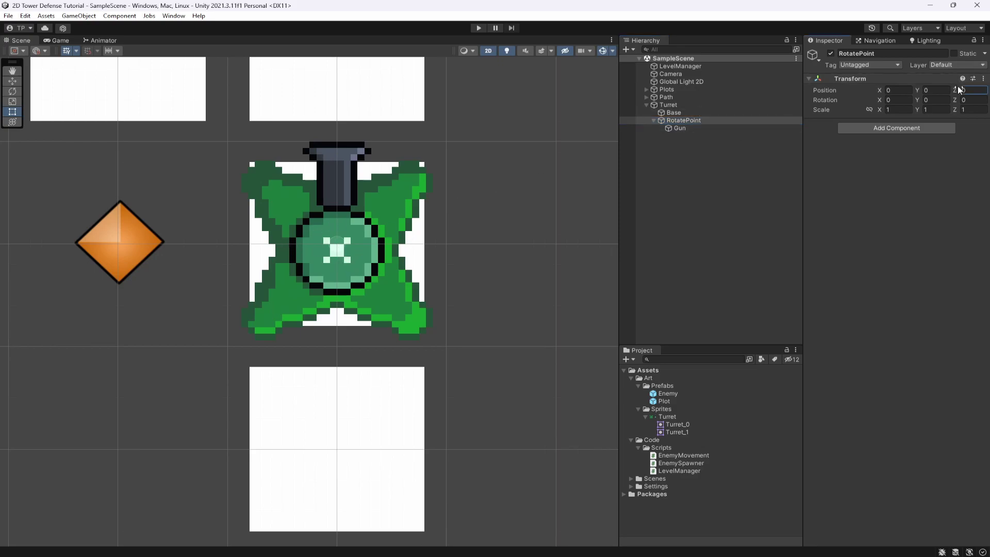